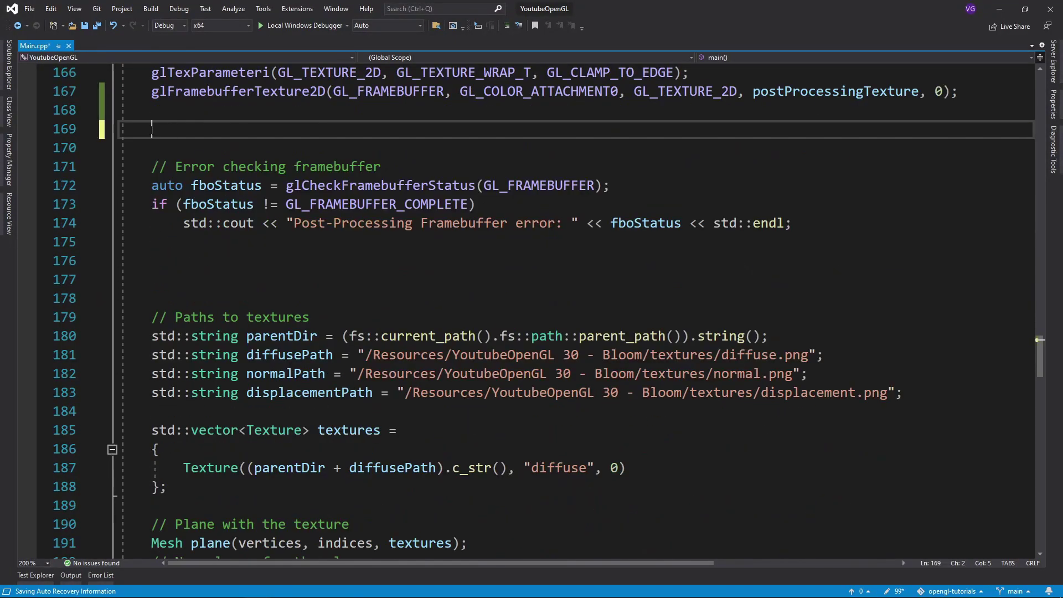
pyautogui.write('unsigned int bloomTexture;')
# - Generate and bind a bloomTexture with storage and filter and wrap parameters
pyautogui.press('Return')
pyautogui.write('glGenTextures(1, &bloomTexture);')
pyautogui.press('Return')
pyautogui.write('glBindTexture(GL_TEX')
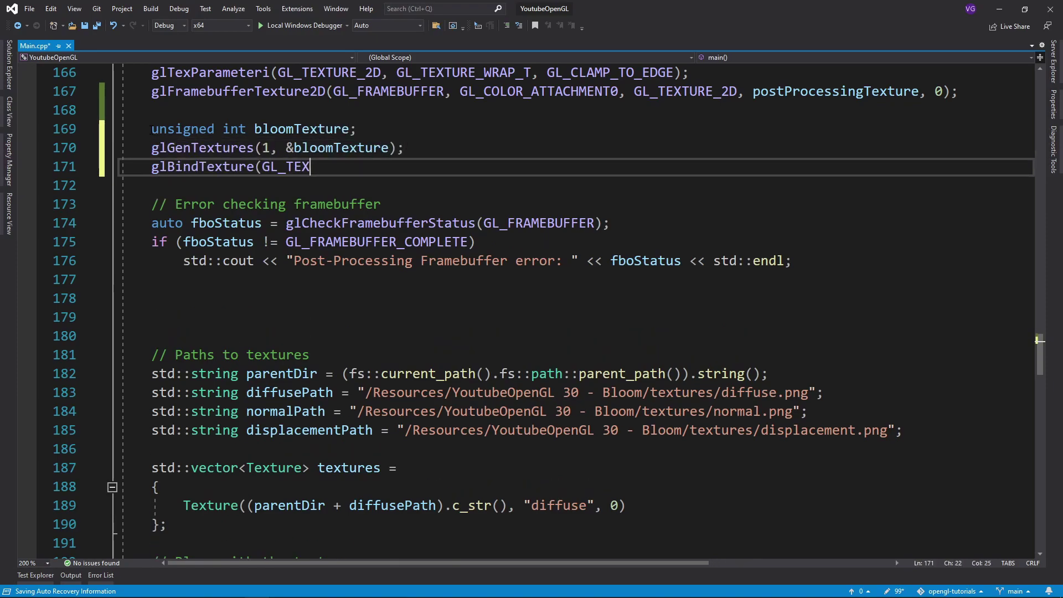
pyautogui.write('TURE_2D, bloomTexture);')
pyautogui.press('Return')
pyautogui.write('glTexImage2D(GL_TEXTURE_2D, 0, GL_RGB16F, width, height, 0, GL_RGB, GL_UNSIGNED_')
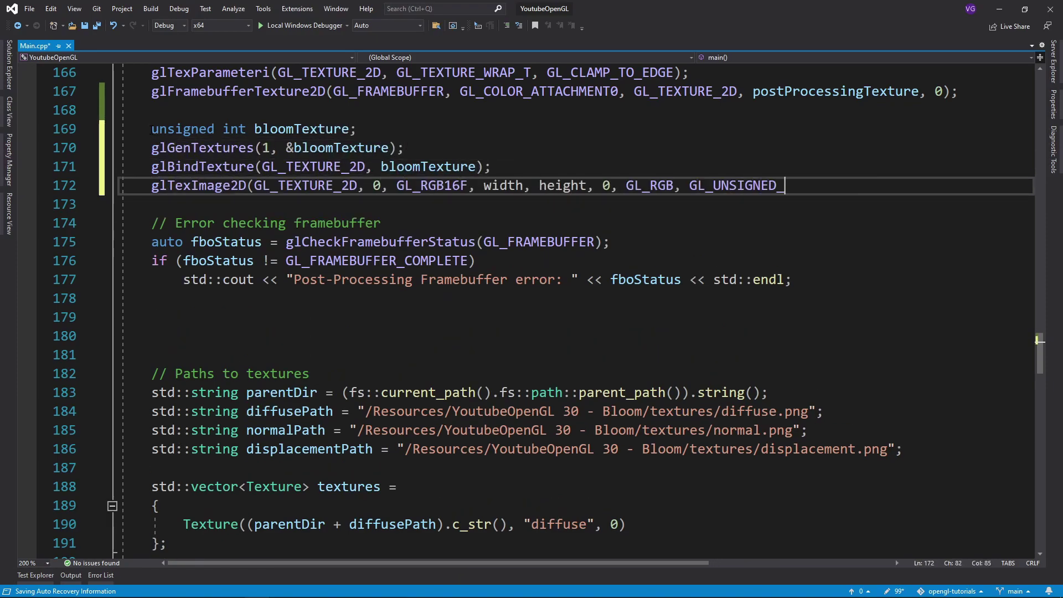
pyautogui.write('BYTE, NULL); glTexParameteri(GL_TEXTURE_2D, GL_TEXTURE_MIN_FILTER, GL_NEAREST);')
pyautogui.press('Return')
pyautogui.write('glTexParameteri(GL_TEXT')
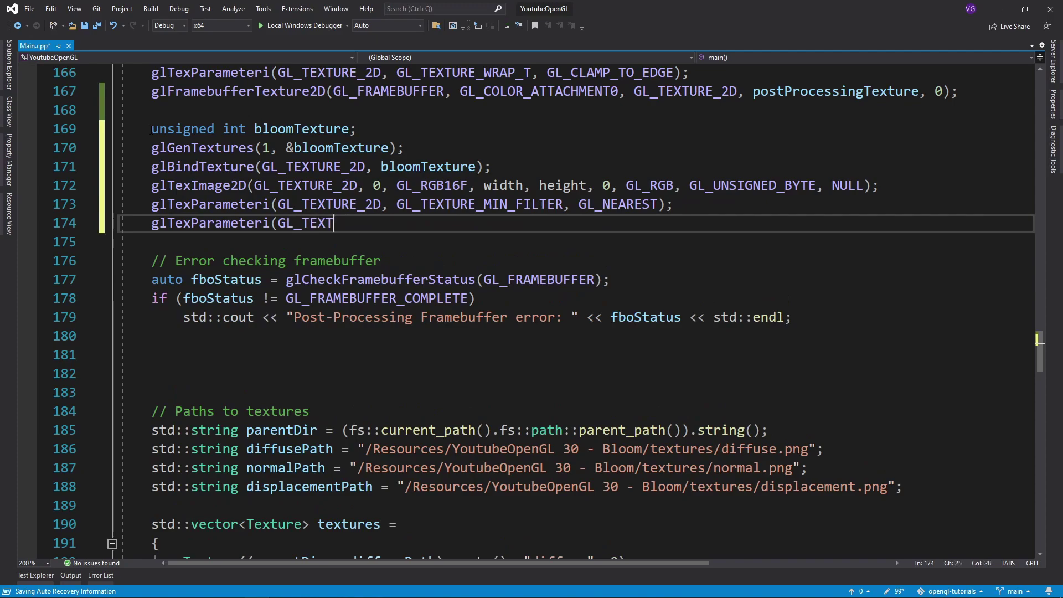
pyautogui.write('URE_2D, GL_TEXTURE_MAG_FILTER, GL_NEAREST);')
pyautogui.press('Return')
pyautogui.write('glTexParameteri(GL_TEXTURE_2D, GL_TEXTURE_WRAP_S, GL_CLAMP_T')
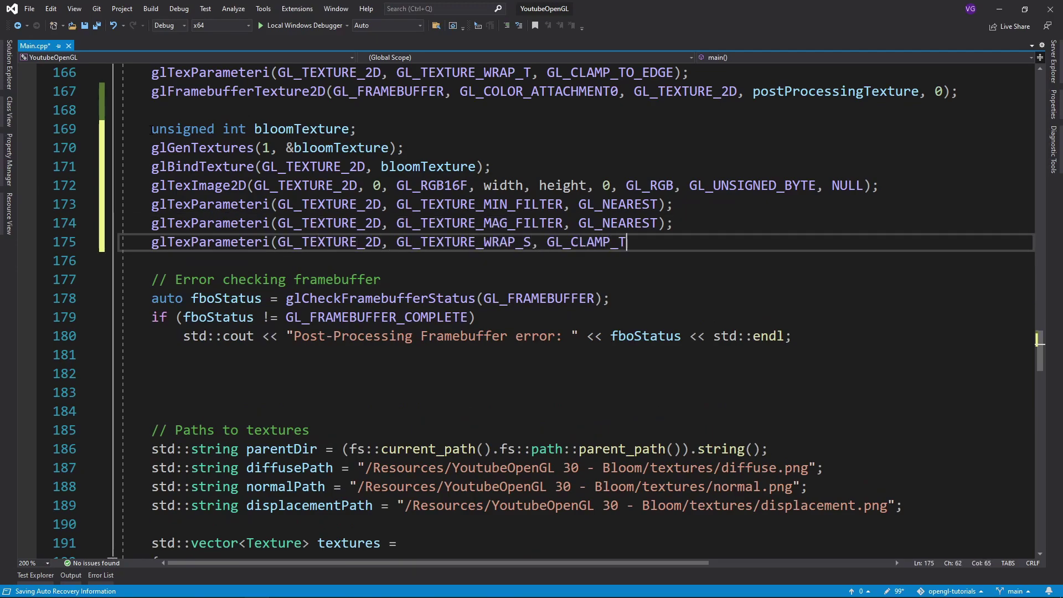
pyautogui.write('O_EDGE); glTexParameteri(GL_TEXTURE_2D, GL_TEXTURE_WRAP_T, GL_CLAMP_TO_EDGE);')
# - Attach bloomTexture as GL_COLOR_ATTACHMENT1 and enable both draw buffers with glDrawBuffers
pyautogui.press('Return')
pyautogui.write('glFramebufferTexture2D(GL')
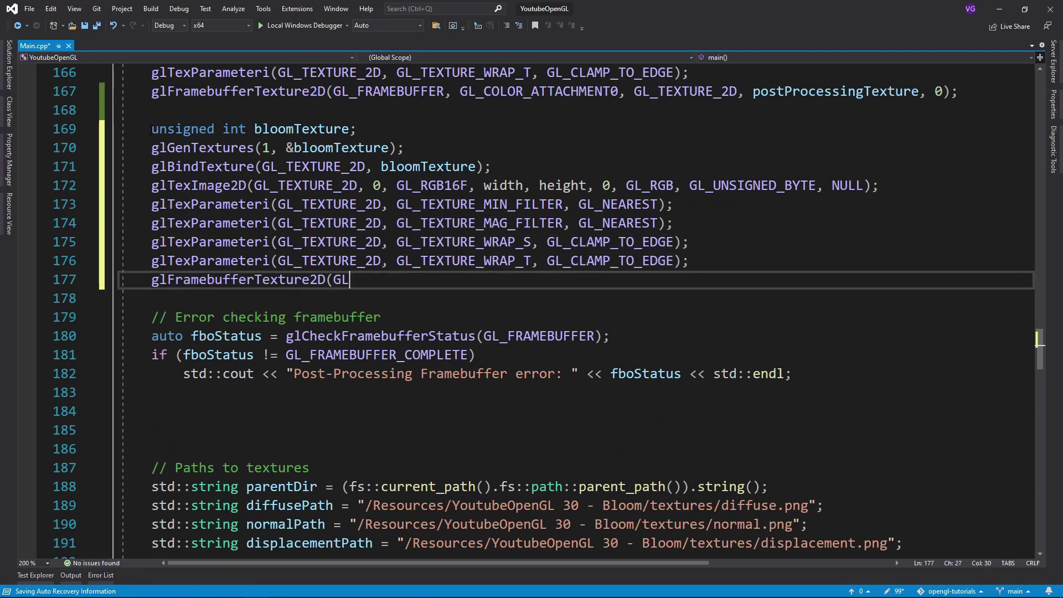
pyautogui.write('_FRAMEBUFFER, GL_COLOR_ATTACHMENT1, GL_TEXTURE_2D, bloomTexture, 0);')
pyautogui.press('Return')
pyautogui.press('Return')
pyautogui.write('unsigned int attachments[2] = { GL_COLOR_ATTACHMENT0')
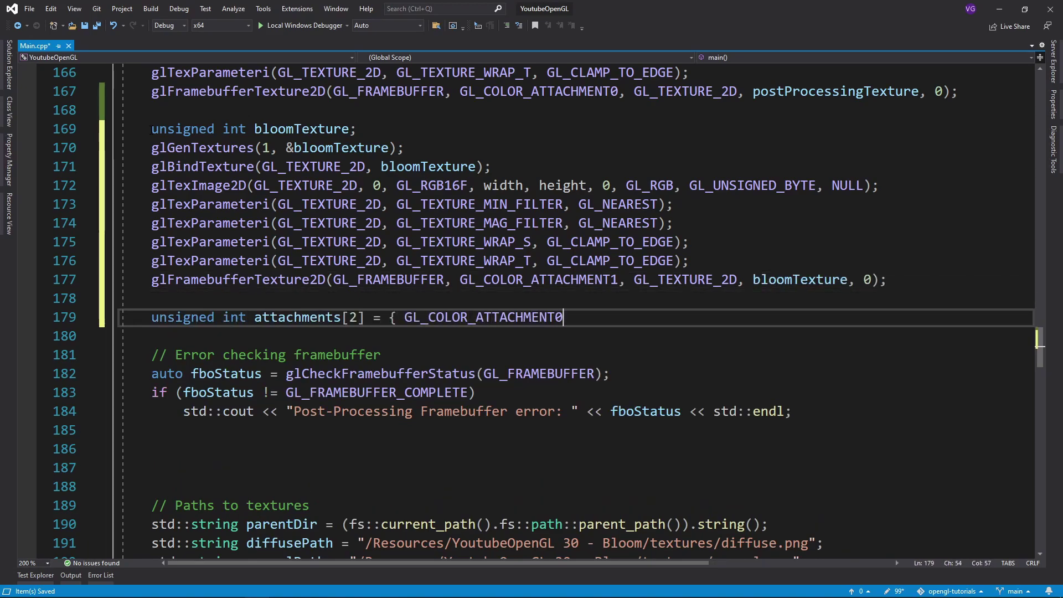
pyautogui.write(', GL_COLOR_ATTACHMENT1 };')
pyautogui.press('Return')
pyautogui.write('glDrawBuffers')
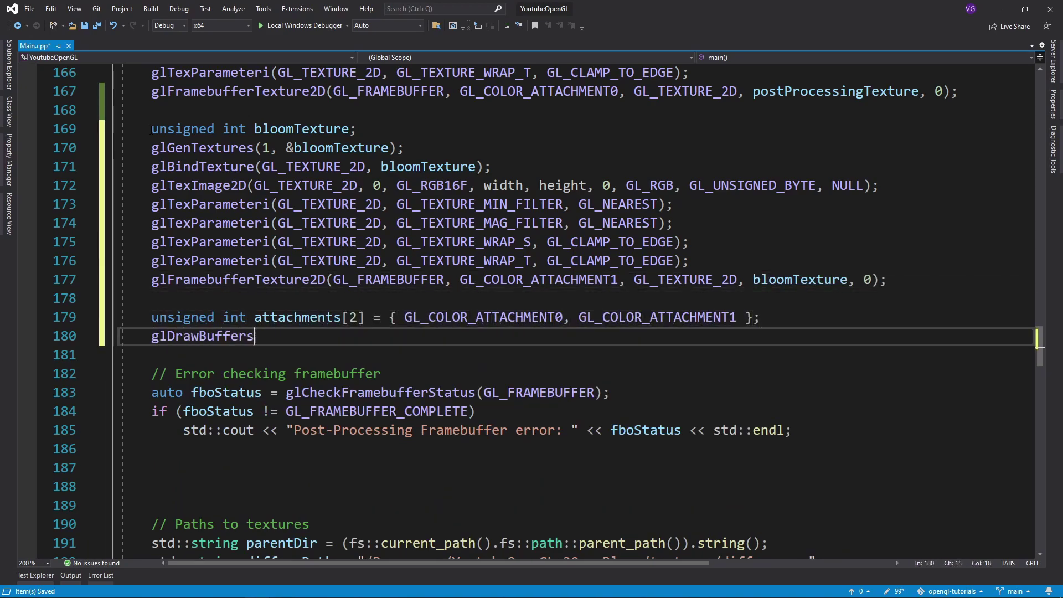
pyautogui.write('(2, attachments);')
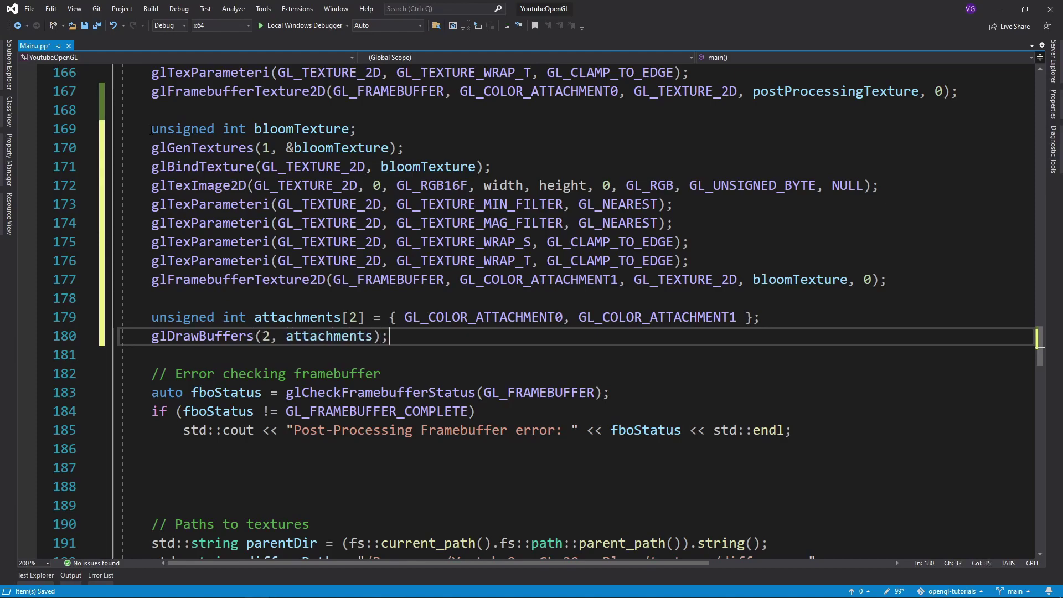
pyautogui.click(8, 67)
# - Declare layout outputs FragColor and BloomColor in default.frag and save
pyautogui.doubleClick(84, 142)
pyautogui.hotkey('shift', 'Home')
pyautogui.write('layout (location = 0) out vec4 Fra')
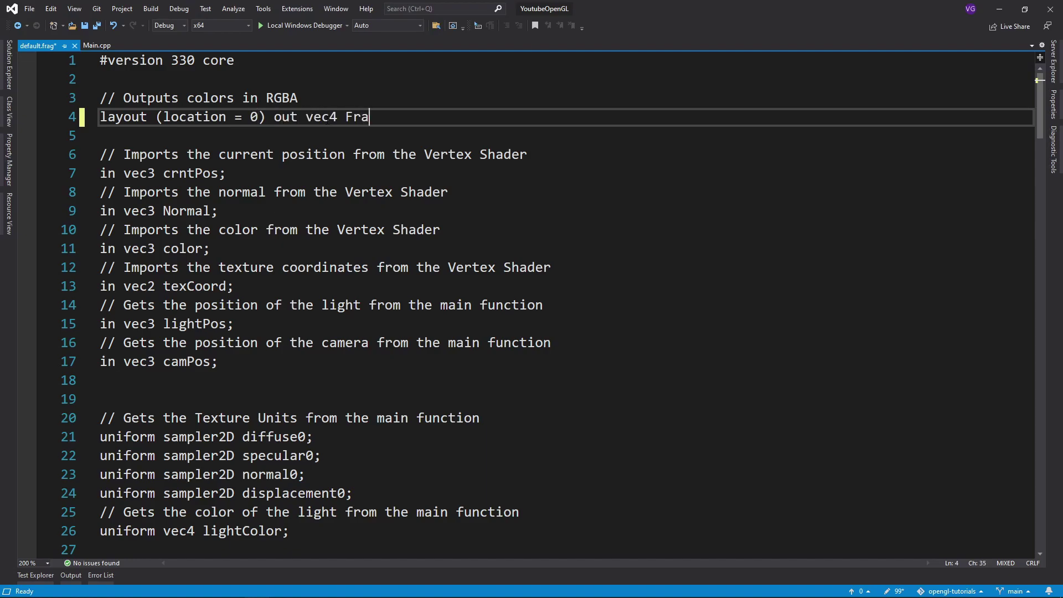
pyautogui.write('gColor;')
pyautogui.hotkey('ctrl', 'd')
pyautogui.moveTo(346, 136); pyautogui.dragTo(376, 136)
pyautogui.write('Bloom')
pyautogui.hotkey('ctrl', 's')
pyautogui.scroll(-20, 1013, 371)
pyautogui.scroll(-20, 1012, 372)
# - Boost strong red fivefold and write pixels brighter than 0.15 to BloomColor, black otherwise
pyautogui.click(350, 229)
pyautogui.press('Return')
pyautogui.press('Return')
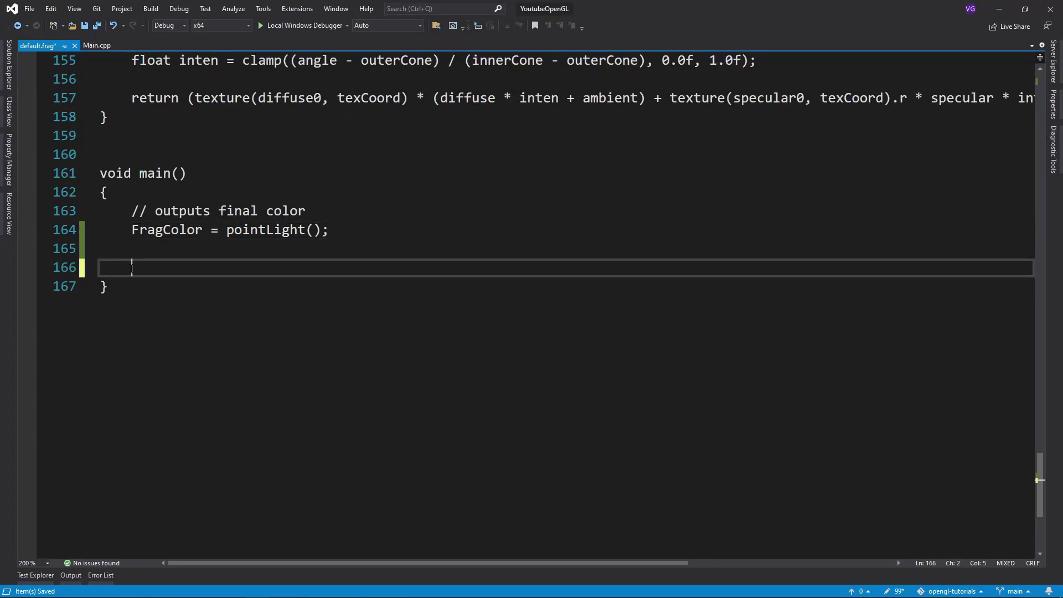
pyautogui.write('if (FragColor.r > 0.05f)')
pyautogui.press('Return')
pyautogui.write('FragColor.r *= 5.0f;')
pyautogui.press('Return')
pyautogui.press('Return')
pyautogui.write('float brightn')
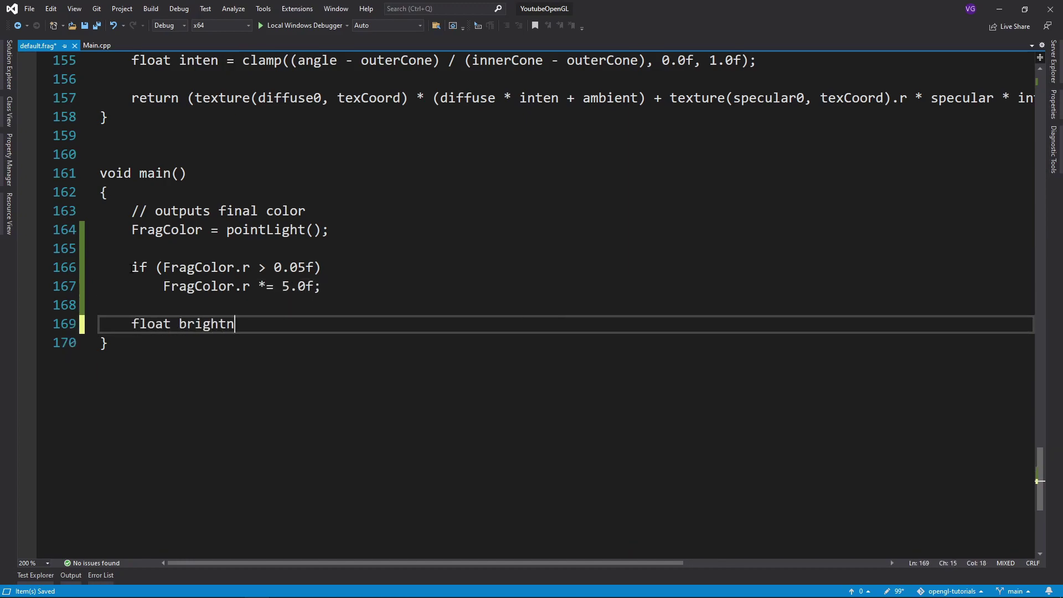
pyautogui.write('ess = dot(FragColor.rgb, vec3(0.2126f,')
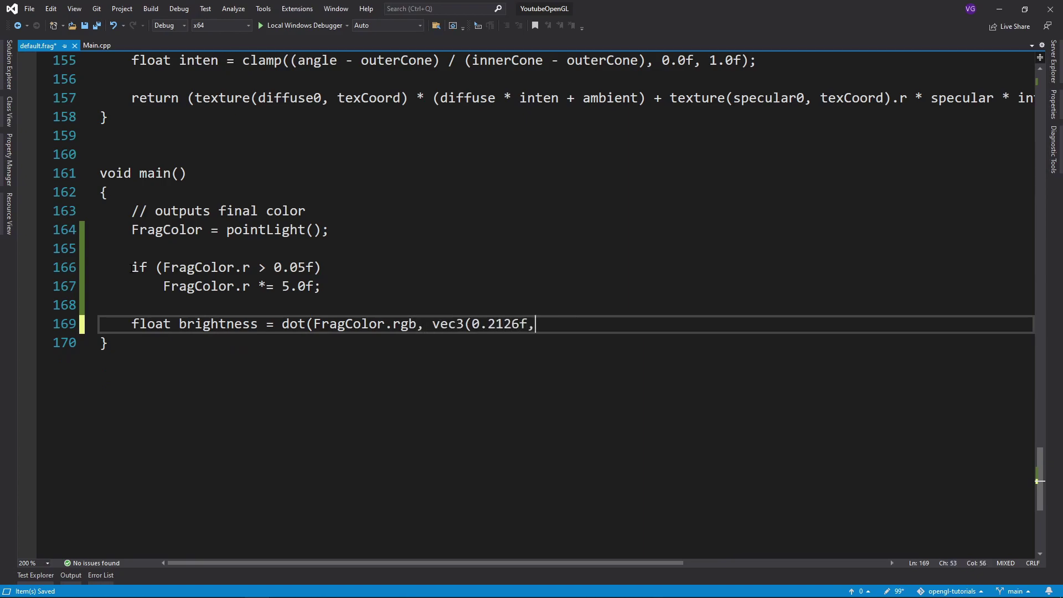
pyautogui.write(' 0.7152f, 0.0722f));')
pyautogui.press('Return')
pyautogui.write('if(brightness > 0.15f)')
pyautogui.press('Return')
pyautogui.write('BloomC')
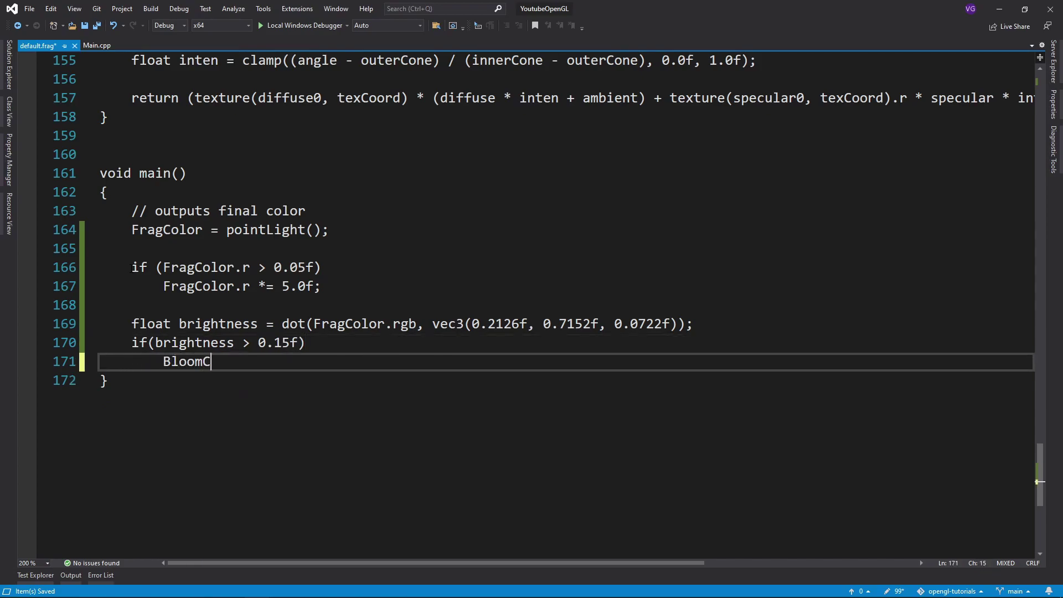
pyautogui.write('olor = vec4(FragColor.rgb, 1.0f);')
pyautogui.press('Return')
pyautogui.write('else')
pyautogui.press('Return')
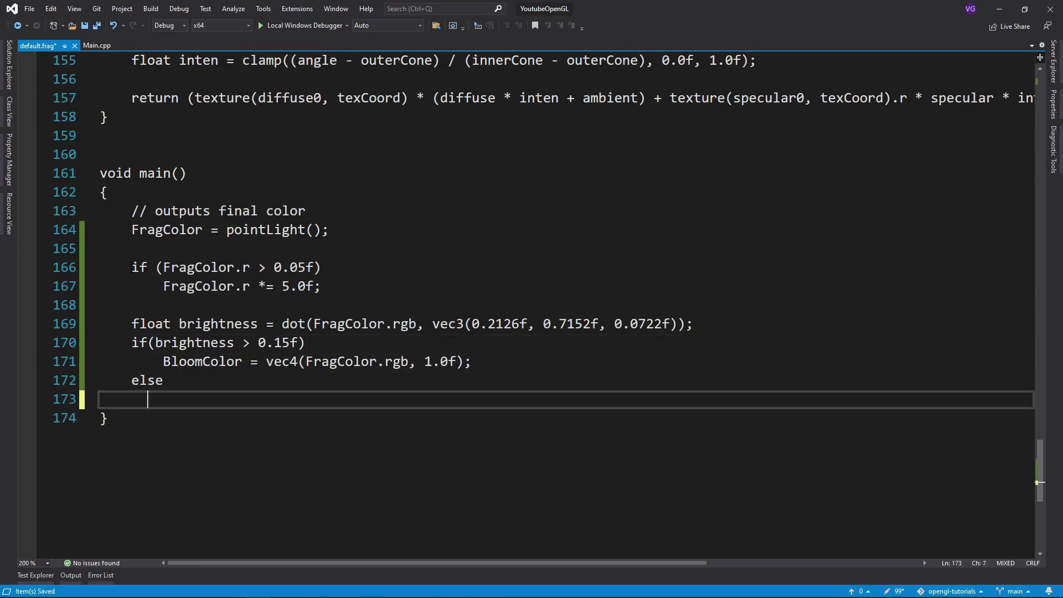
pyautogui.write('BloomColor = vec4(0.0f, 0.0f, 0.0f, 1.0f);')
pyautogui.hotkey('ctrl', 's')
# - Draw bloomTexture instead of postProcessingTexture and run the app to preview it
pyautogui.click(95, 45)
pyautogui.scroll(-20, 546, 308)
pyautogui.scroll(-6, 499, 333)
pyautogui.doubleClick(484, 355)
pyautogui.write('bloomTexture')
pyautogui.press('F5')
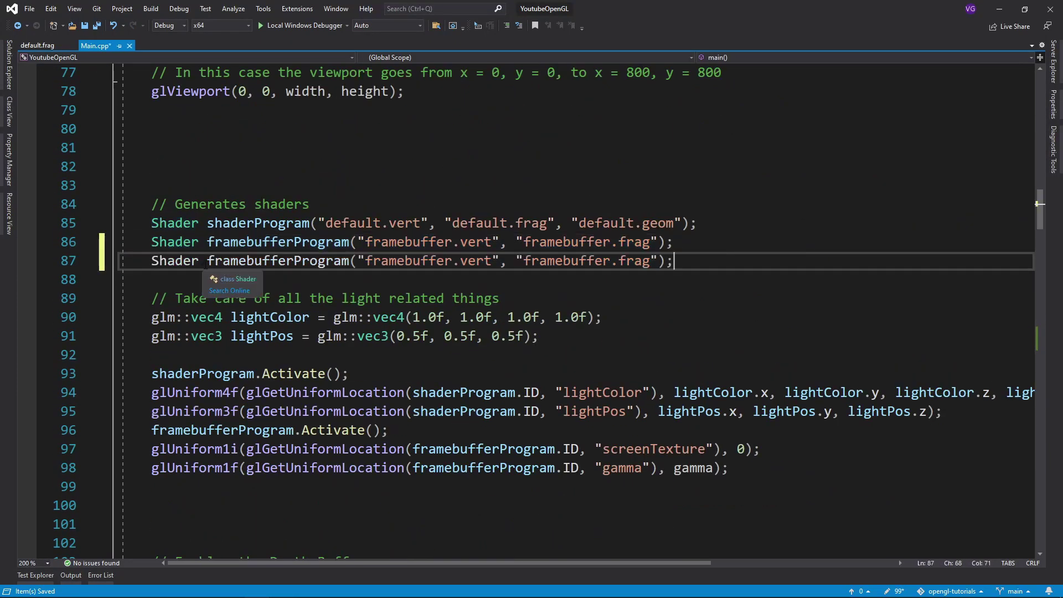
pyautogui.write('blur')
pyautogui.write('blur')
# - Copy the framebufferProgram uniform lines for blurProgram, setting screenTexture to 0
pyautogui.moveTo(152, 430); pyautogui.dragTo(759, 449)
pyautogui.hotkey('ctrl', 'c')
pyautogui.hotkey('ctrl', 'v')
pyautogui.doubleClick(222, 488)
pyautogui.write('blurProgram')
pyautogui.doubleClick(484, 505)
pyautogui.write('blurProgram')
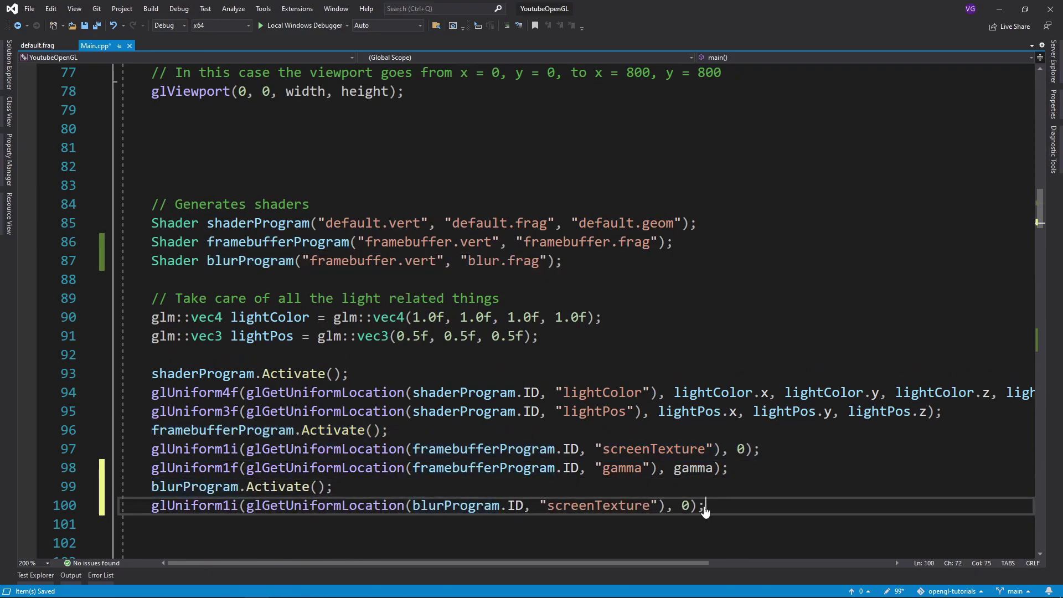
# - Create blur.frag and write the weighted horizontal sampling loop
pyautogui.press('Return')
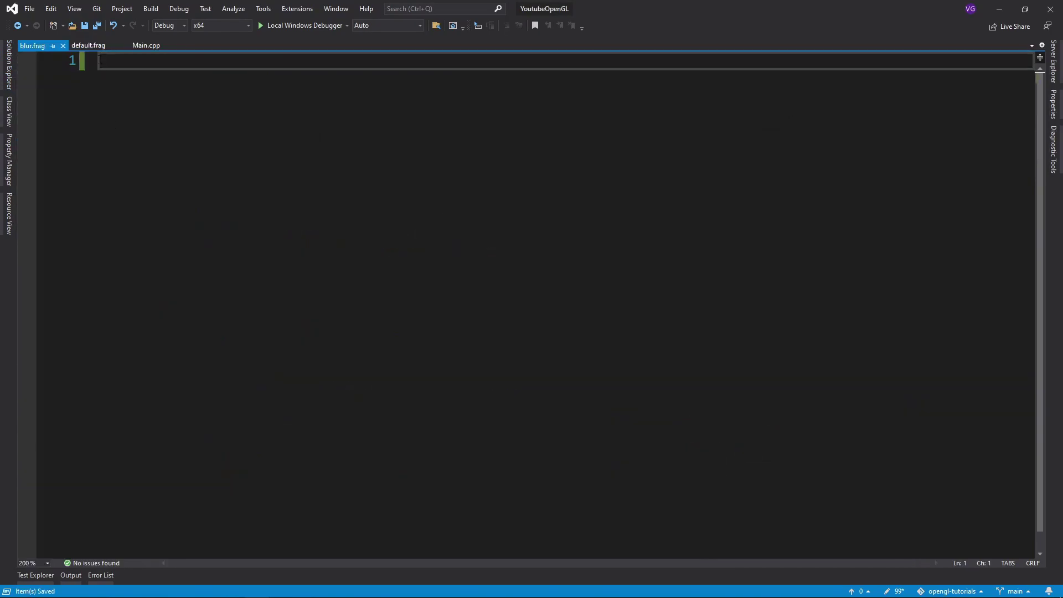
pyautogui.write('#version 330 core out vec4 FragColor;  in vec2 texCoords;  uniform sampler2D screenTexture; uniform bool horizontal; uniform float weight[5] = float[] (0.227027f, 0.1945946f, 0.1216216f, 0.054054f, 0.016216f);  void main() { ')
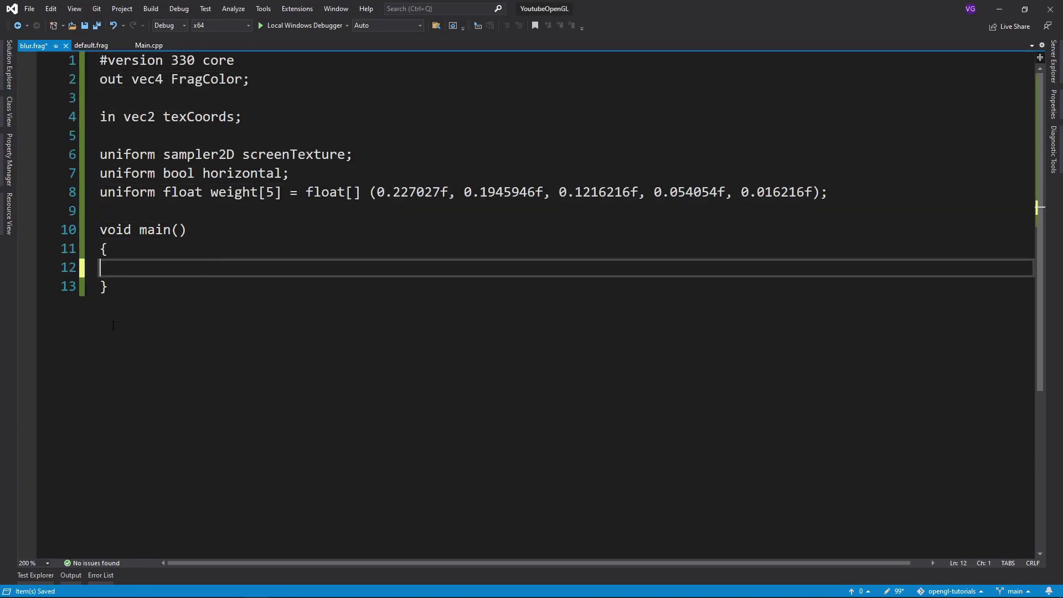
pyautogui.write('vec2 tex_offset = 1.0f / textureSize(screenTexture, 0); vec3 result = texture(screenTexture, texCoords).rgb * weight[0]; if(horizontal) { for(int i = 1; i < 5; i++) { result += texture(screenTexture, texCoords + vec2(tex_offset.x * i, 0.0)).rgb * weight[i]; result += texture(screenTexture, texCoords - vec2(tex_offset.x * i, 0.0)).rgb * weight[i];')
pyautogui.press('Down')
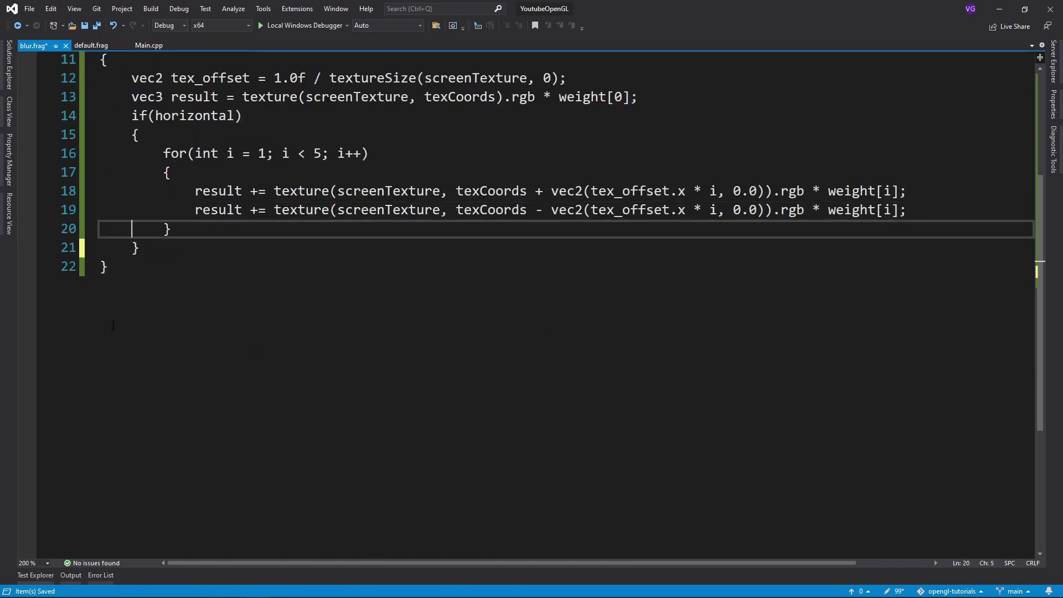
pyautogui.press('Down')
pyautogui.press('Return')
pyautogui.write('else     {         for(int i = 1; i < 5; i++)         {')
# - Add the vertical weighted sampling lines and the FragColor output
pyautogui.press('Return')
pyautogui.write('result += texture(screenTexture, texCoords + vec2(0.0')
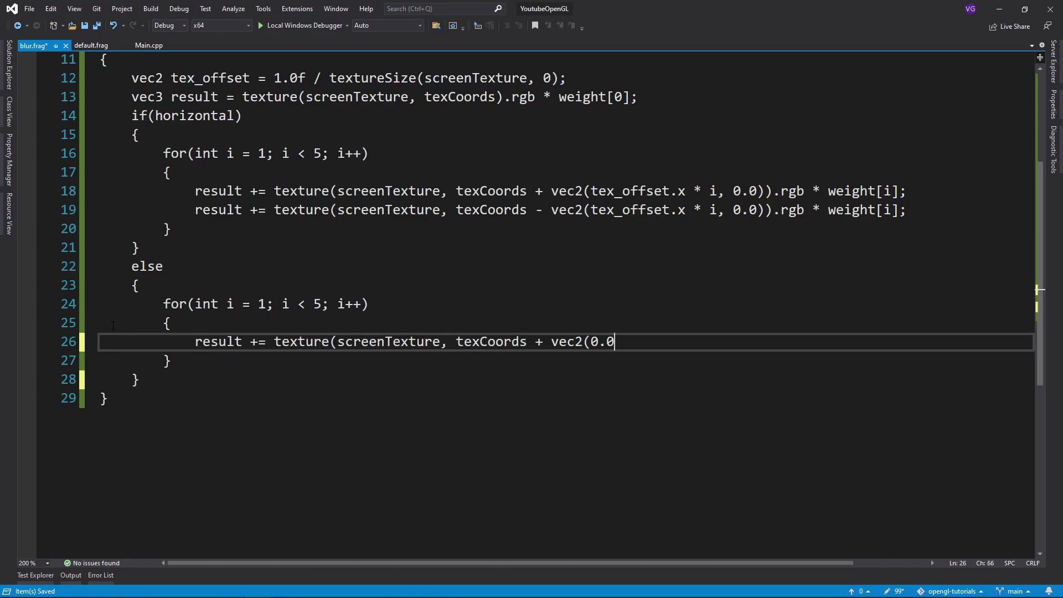
pyautogui.write(', tex_offset.y * i)).rgb * weight[i];')
pyautogui.press('Return')
pyautogui.write('result += texture(screenTexture, texCoords - vec2(0.0, tex_offset.y * i)).rgb * weight[i];')
pyautogui.press('Down')
pyautogui.press('Down')
pyautogui.press('Return')
pyautogui.write('FragColor = vec4(result, 1.0f')
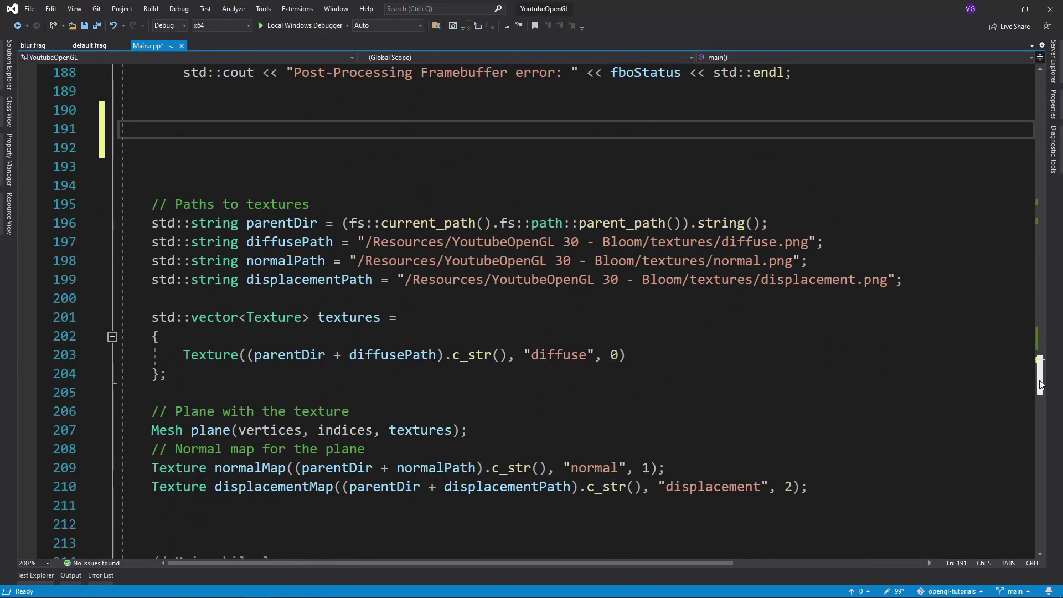
pyautogui.scroll(-1, 1039, 385)
pyautogui.write('unsigned int pingpongFBO[2]; unsigned int pingpongBuffer[2]; gl')
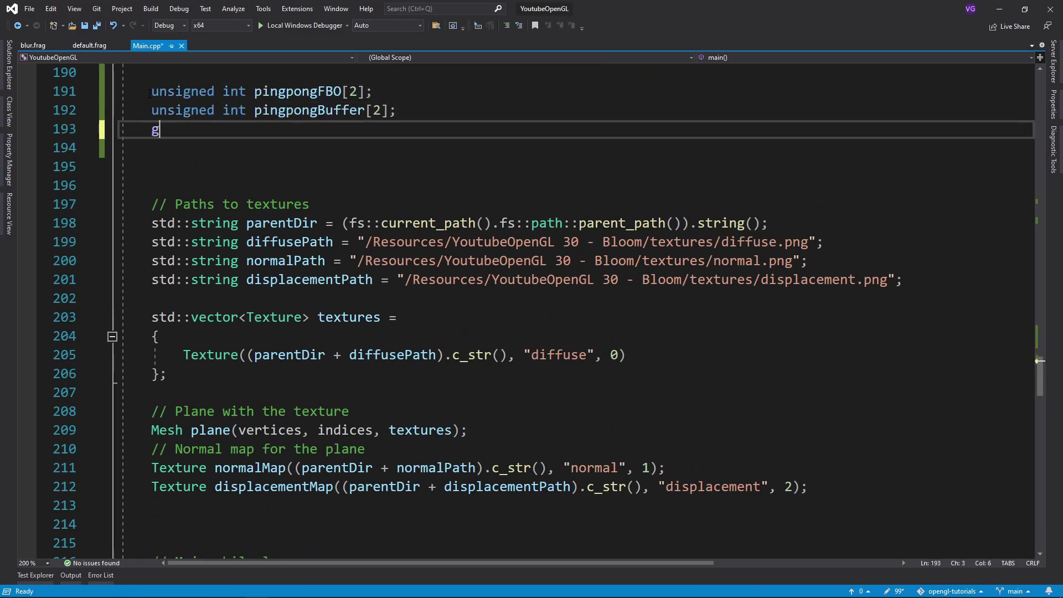
pyautogui.write('GenFramebuffers(2, pingpongFBO); glGenTextures(2, pingpongBuffer); for (unsigned int i = 0; i < 2; i++) {')
# - Bind each ping-pong framebuffer and allocate its RGBA16F texture inside the loop
pyautogui.press('Return')
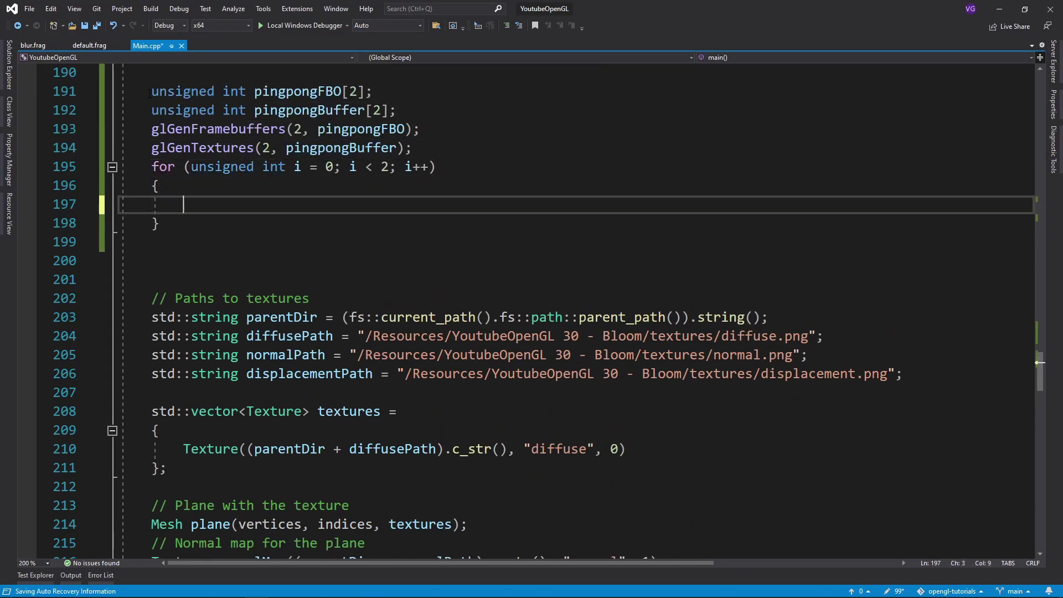
pyautogui.write('glBindFramebuffer(GL_FRAMEBUFFER, pingpongFBO[i]); glBindTexture(GL_TEXTURE_2D, pingpongBuffer[i]); glTexImage2D(GL_TEXTURE_2D, 0, GL_RGBA16F, width, ')
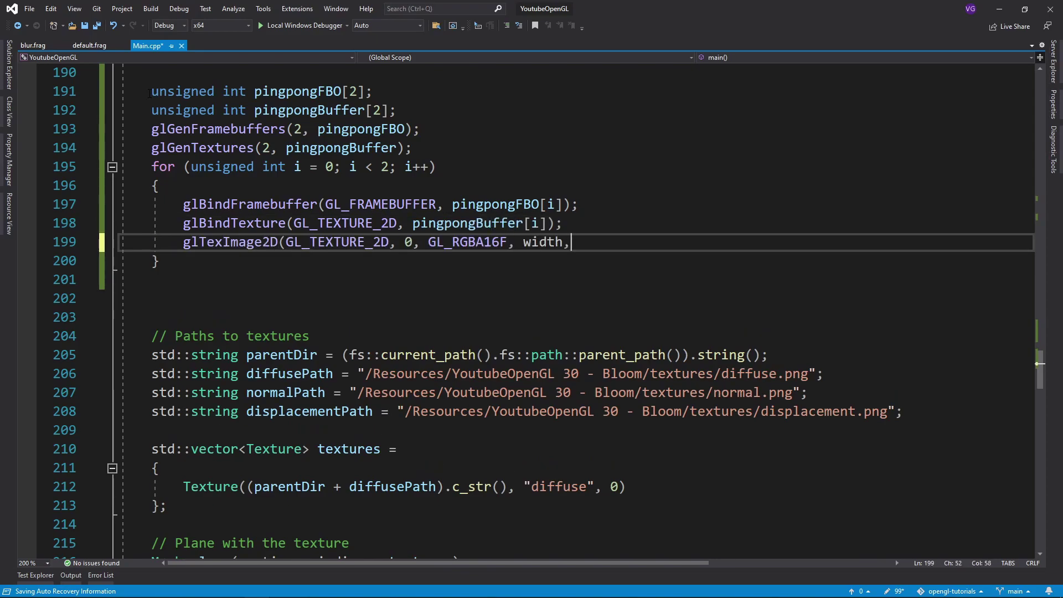
pyautogui.write('height, 0, GL_RGB, GL_UNSIGNED_BYTE, NULL);')
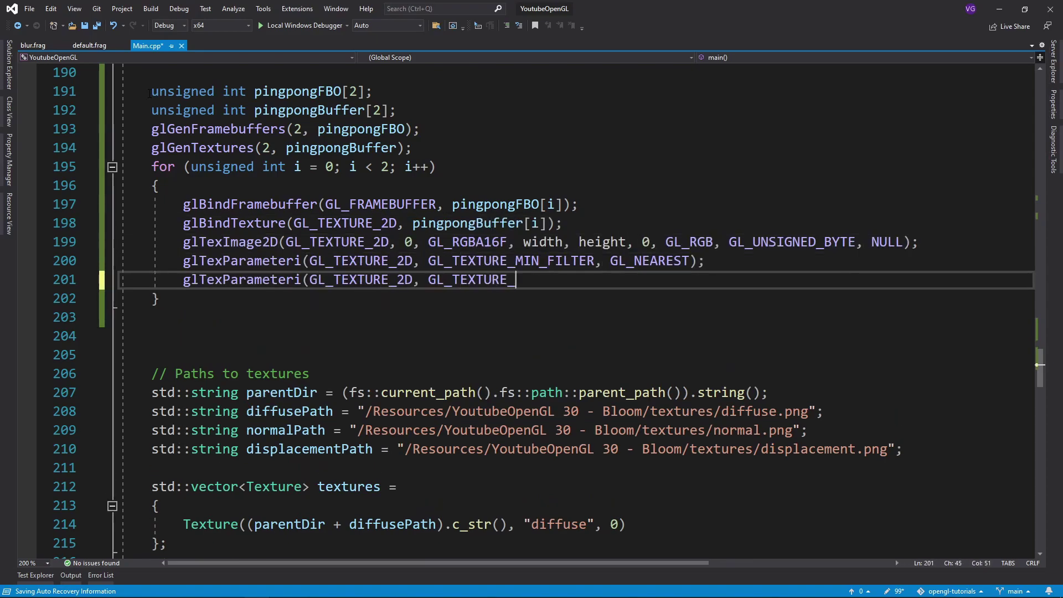
pyautogui.write(' glTexParameteri(GL_TEXTURE_2D, GL_TEXTURE_MIN_FILTER, GL_NEAREST); glTexParameteri(GL_TEXTURE_2D, GL_TEXTURE_MAG_FILTER, GL_NEAREST); glTexParameteri(GL_TEXTURE_2D, GL_TEXTURE_WRAP_S, GL_CLAMP_TO_EDGE); glTexParameteri(GL_TEXTURE_2D, GL_TEXTURE_WRAP_T, GL_CLAMP_TO')
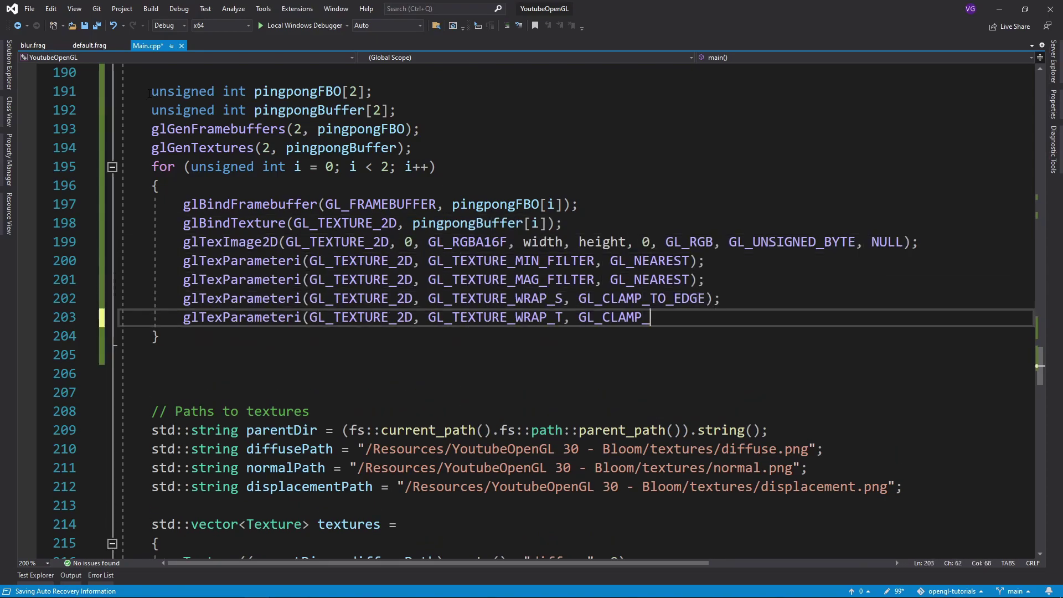
pyautogui.write('_EDGE); glFramebufferTexture2D(GL_FRAMEBUFFER, GL_COLOR_ATTACHMENT0, GL_TEXTURE_2D, pingpongBuffer[i], 0);  fboStatus = glCheckFramebufferStatus(GL_FRAME')
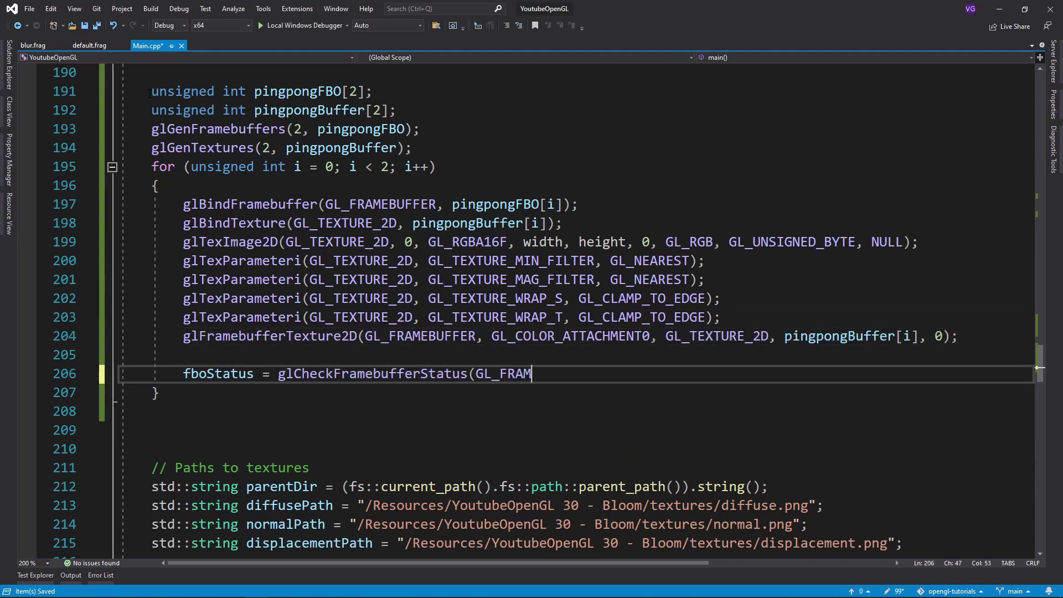
pyautogui.write('BUFFER); if (fboStatus != GL_FRAMEBUFFER_COMPLETE) std::cout << "Ping-Pong Framebuffer error: " << fboStatus << std::endl;')
pyautogui.scroll(-20, 532, 316)
# - Add horizontal and first_iteration flags, amount = 8, blurProgram.Activate() and the blur loop
pyautogui.click(182, 148)
pyautogui.hotkey('ctrl', 's')
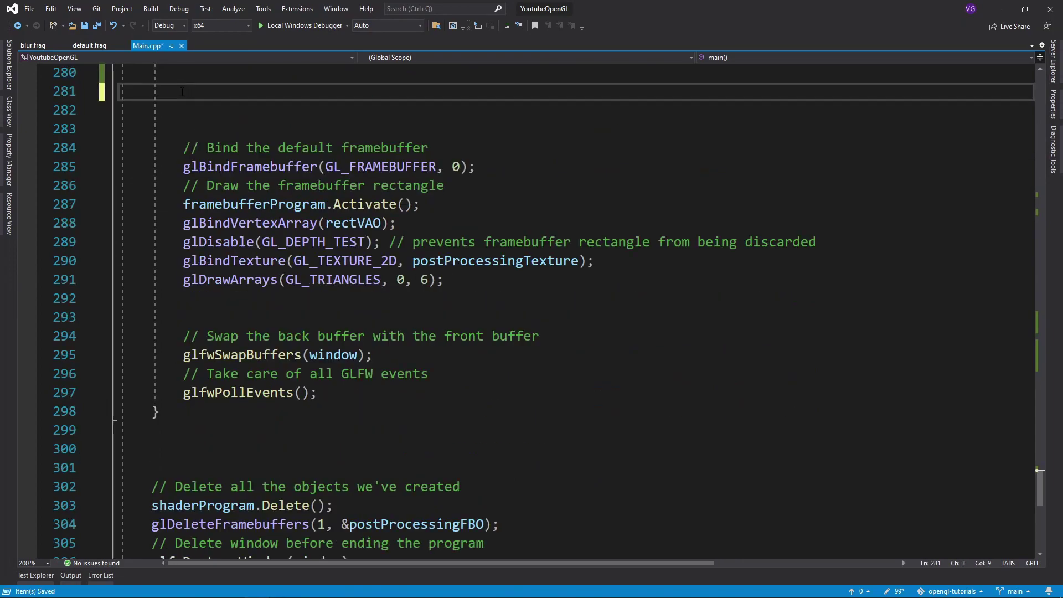
pyautogui.write('bool horizontal = true, first_iteration = t')
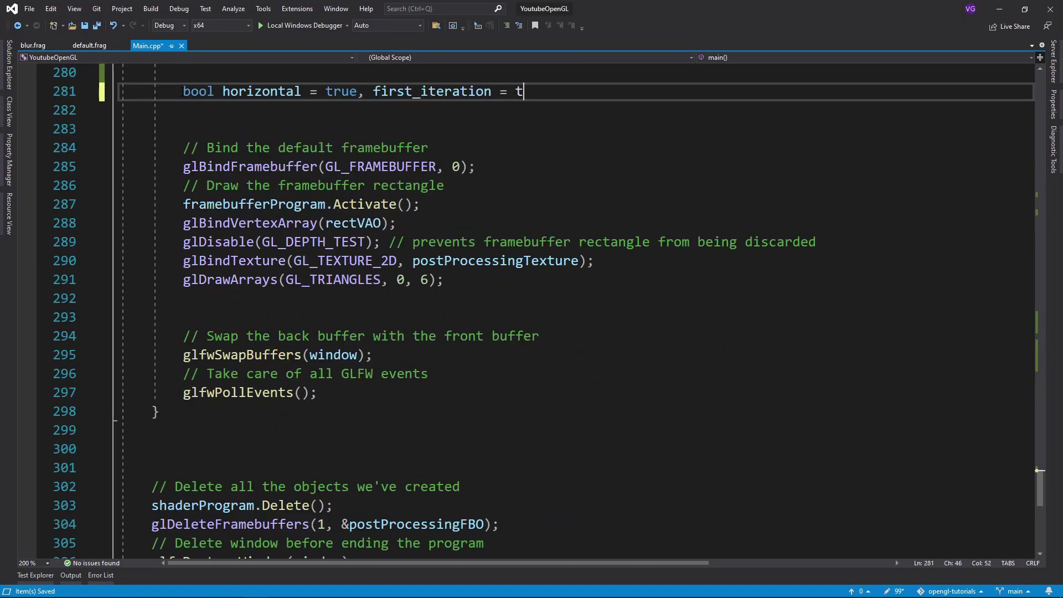
pyautogui.write('rue;')
pyautogui.press('Return')
pyautogui.write('int amount = 8;')
pyautogui.press('Return')
pyautogui.write('blurProgram.Activate(); for (unsigned int i = 0; i < amount; i++) { }')
pyautogui.hotkey('ctrl', 'Return')
pyautogui.write('gl')
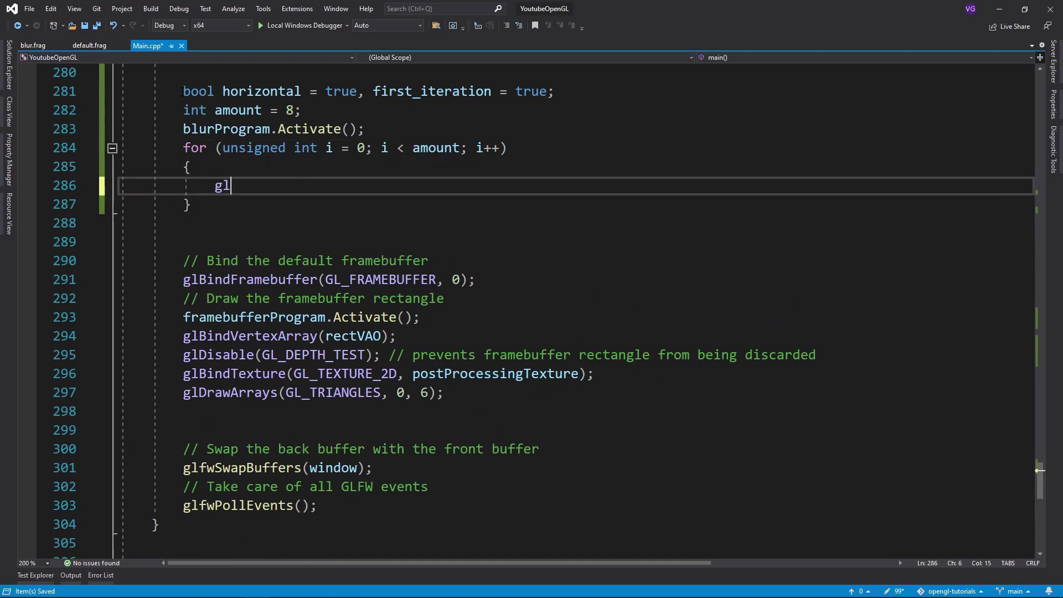
pyautogui.write('BindFramebuffer(GL_FRAMEBUFFER, pingpongFBO[horizontal]);')
# - Set the horizontal uniform and bind bloomTexture on the first iteration
pyautogui.press('Return')
pyautogui.write('glUniform1i(glG')
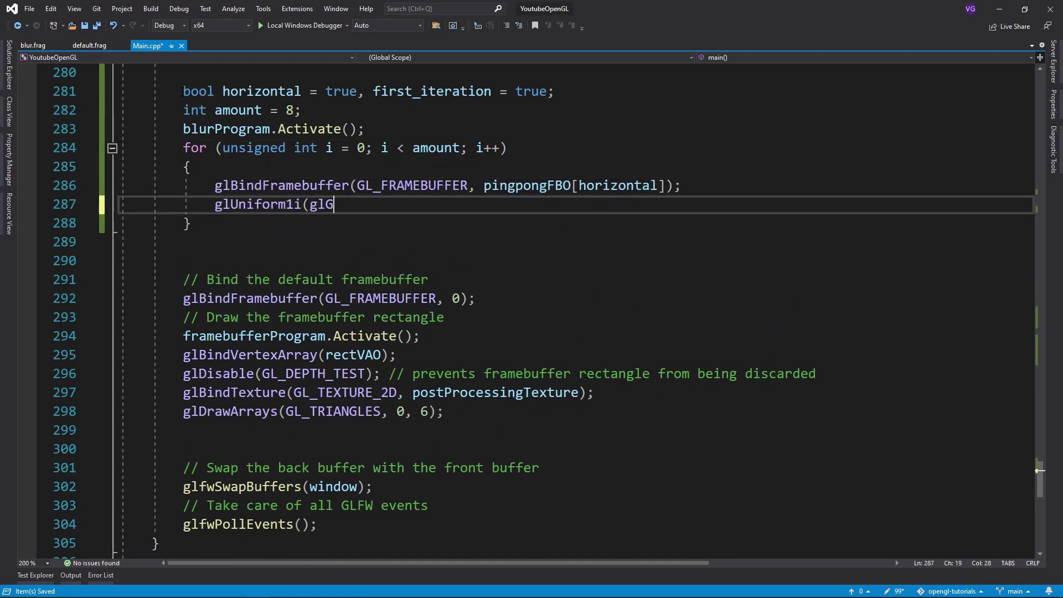
pyautogui.write('etUniformLocation(blurProgram.ID, "horizontal"), horizontal);')
pyautogui.press('Return')
pyautogui.press('Return')
pyautogui.write('if (first_iter')
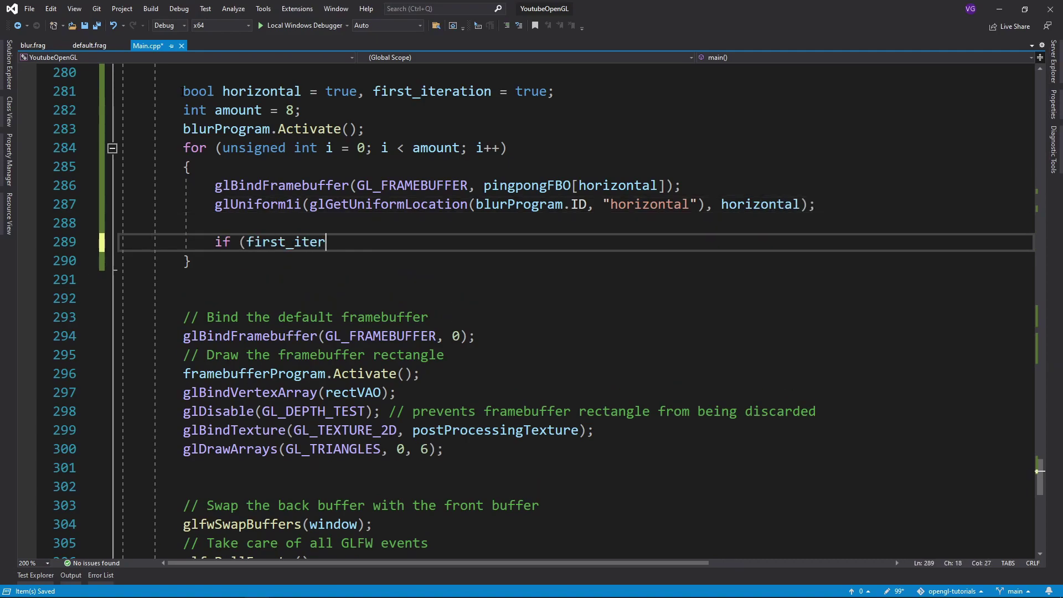
pyautogui.write('ation)')
pyautogui.press('Return')
pyautogui.write('{')
pyautogui.press('Return')
pyautogui.write('}')
pyautogui.hotkey('ctrl', 'Return')
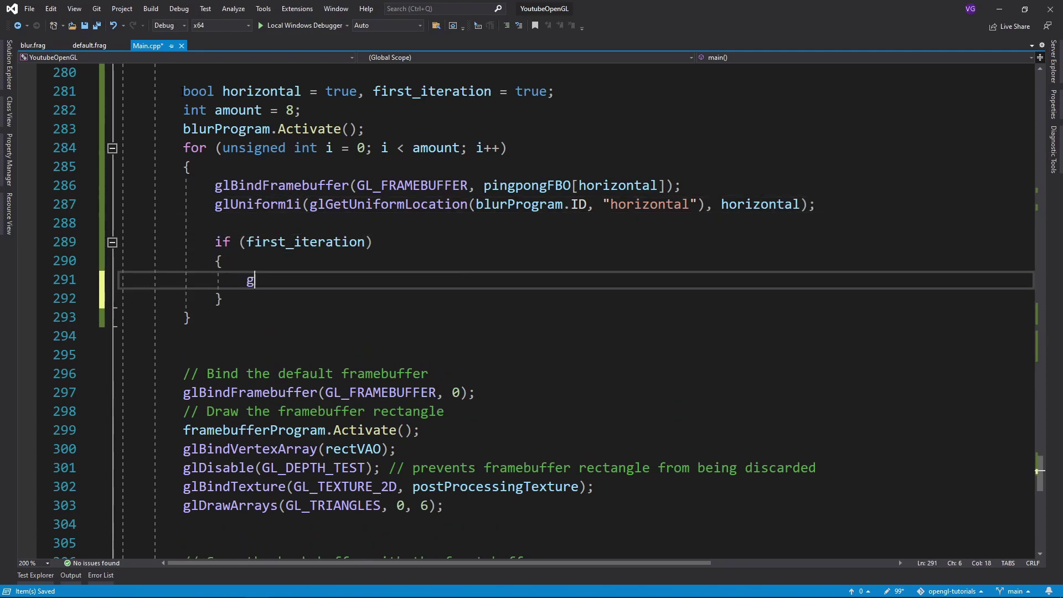
pyautogui.write('lBindTexture(GL_TEXTURE_2D, bloomTexture);')
pyautogui.press('Return')
pyautogui.write('first_iteration = ')
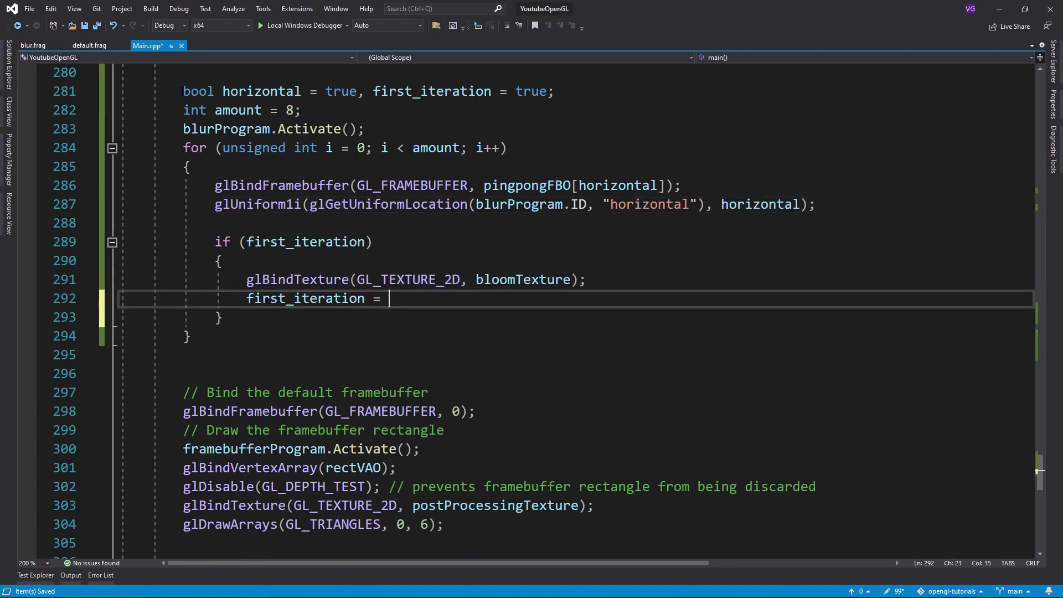
pyautogui.write('false;')
# - Bind the other ping-pong texture otherwise, then disable depth testing and draw the quad
pyautogui.press('Down')
pyautogui.press('Return')
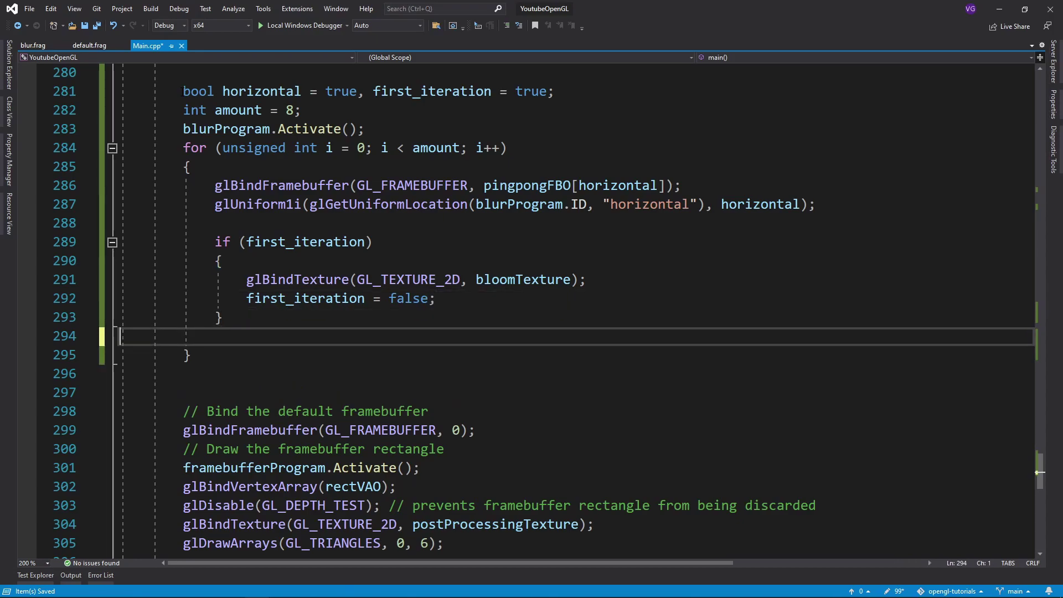
pyautogui.write('else')
pyautogui.press('Return')
pyautogui.write('{')
pyautogui.press('Return')
pyautogui.press('Return')
pyautogui.write('}')
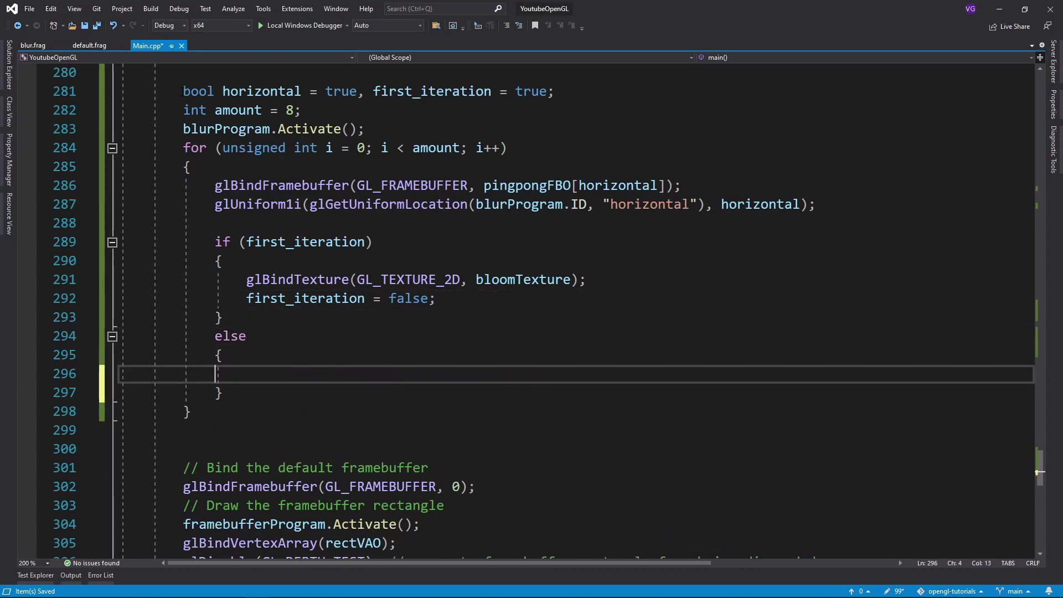
pyautogui.write('glBindTexture(GL_TEXTURE_2D, pingpongBuffer[!horizontal]);')
pyautogui.press('Down')
pyautogui.press('Left')
pyautogui.press('Left')
pyautogui.press('Return')
pyautogui.press('Return')
pyautogui.write('glBindVertexArray(rectVAO);')
pyautogui.press('Return')
pyautogui.write('glDisable(GL_DEPTH_TEST);')
pyautogui.press('Return')
pyautogui.write('glDrawArrays(GL_')
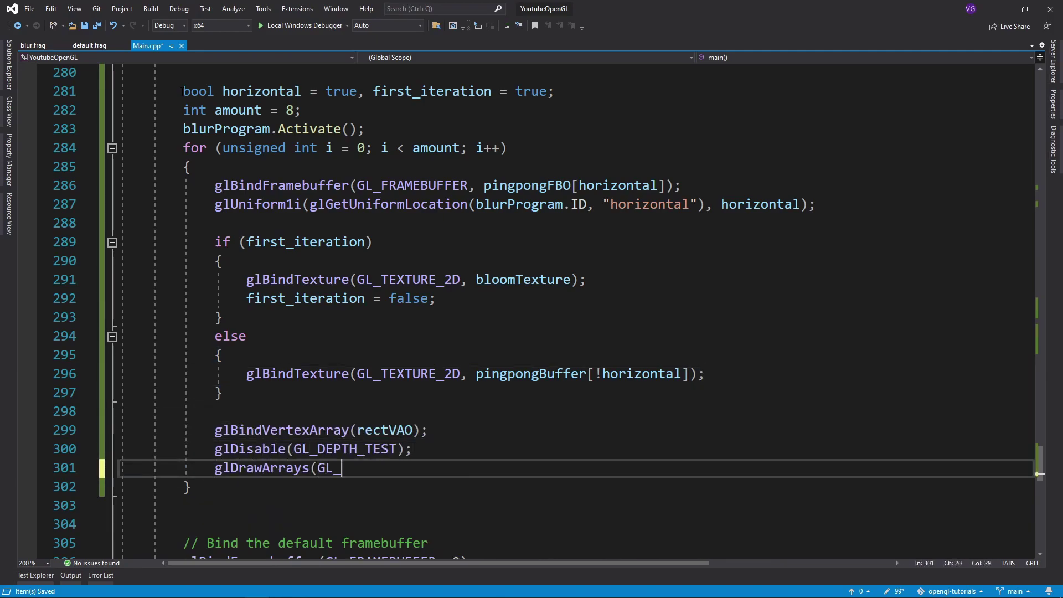
pyautogui.write('TRIANGLES, 0, 6);')
pyautogui.press('Return')
pyautogui.press('Return')
pyautogui.write('horizontal = !horizontal;')
pyautogui.doubleClick(533, 374)
pyautogui.scroll(-7, 532, 315)
# - Run the program to check the blurred glow, then close the window
pyautogui.write('pingpongBuffer[!horizontal]')
pyautogui.press('F5')
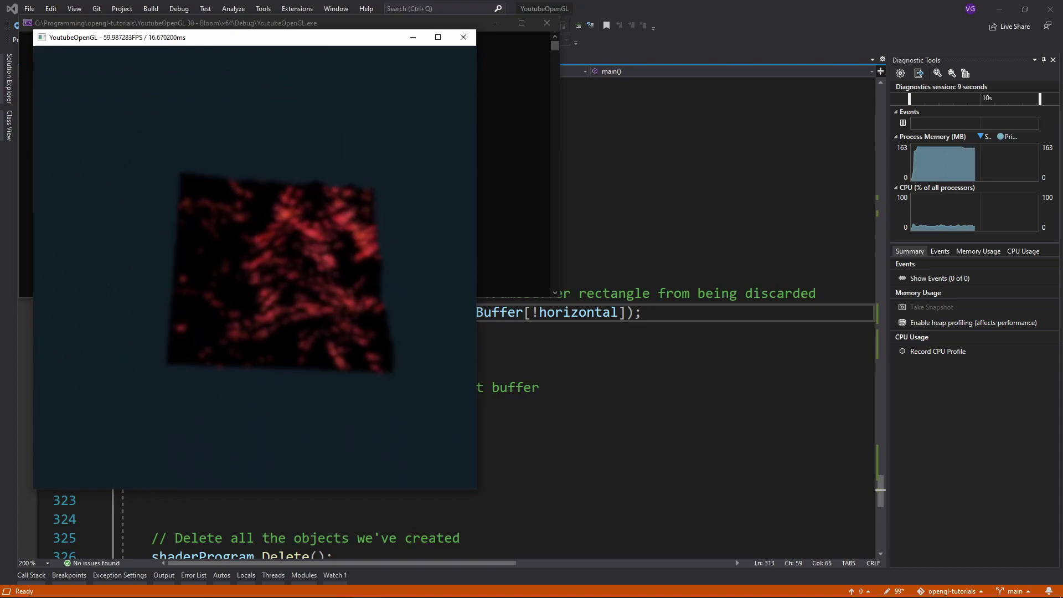
pyautogui.click(462, 37)
# - Bind pingpongBuffer[!horizontal] on texture unit 1 and set the bloomTexture uniform to 1
pyautogui.click(842, 280)
pyautogui.hotkey('ctrl', 's')
pyautogui.write('glActiveTexture()')
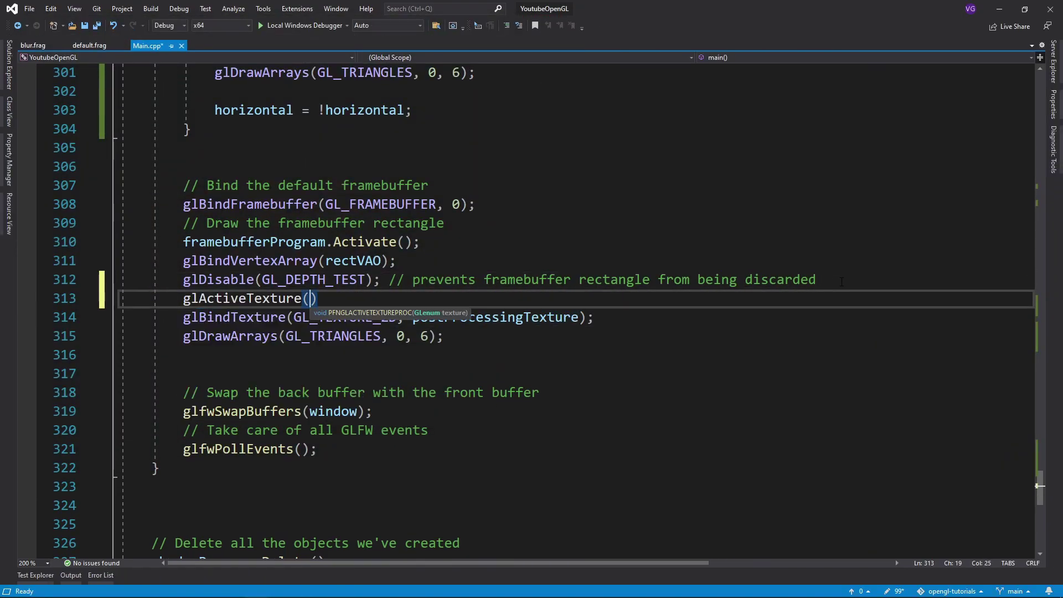
pyautogui.write('GL_TEXTURE0);')
pyautogui.write('glActiveTexture(GL_TEXTURE0); \t\tglBindTexture(GL_TEXTURE_2D, postProcessingTexture);')
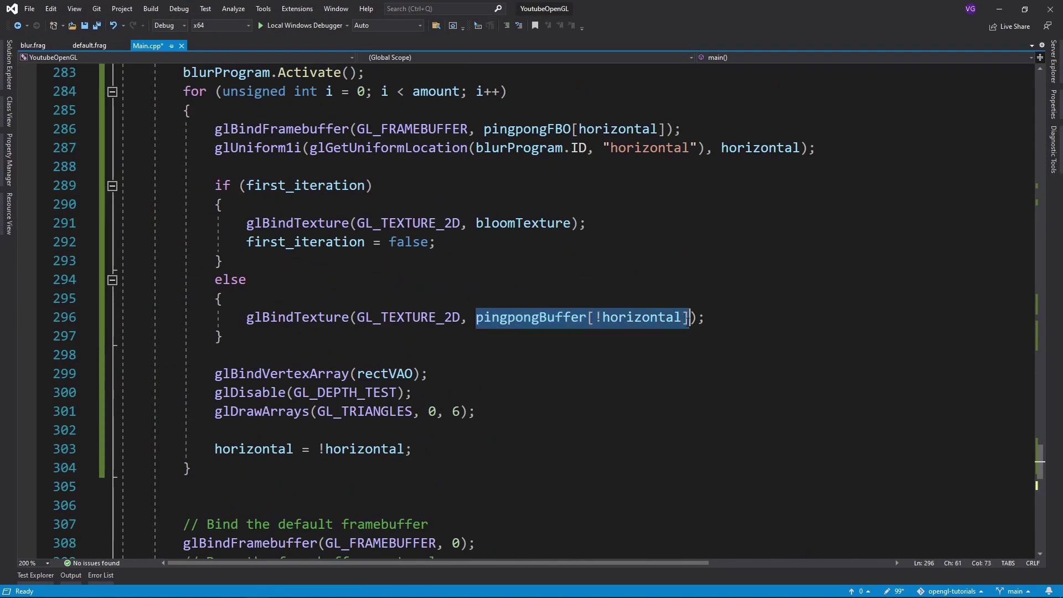
pyautogui.hotkey('ctrl', 'c')
pyautogui.scroll(-7, 689, 318)
pyautogui.hotkey('ctrl', 'v')
pyautogui.scroll(20, 690, 318)
pyautogui.click(761, 355)
pyautogui.hotkey('ctrl', 'd')
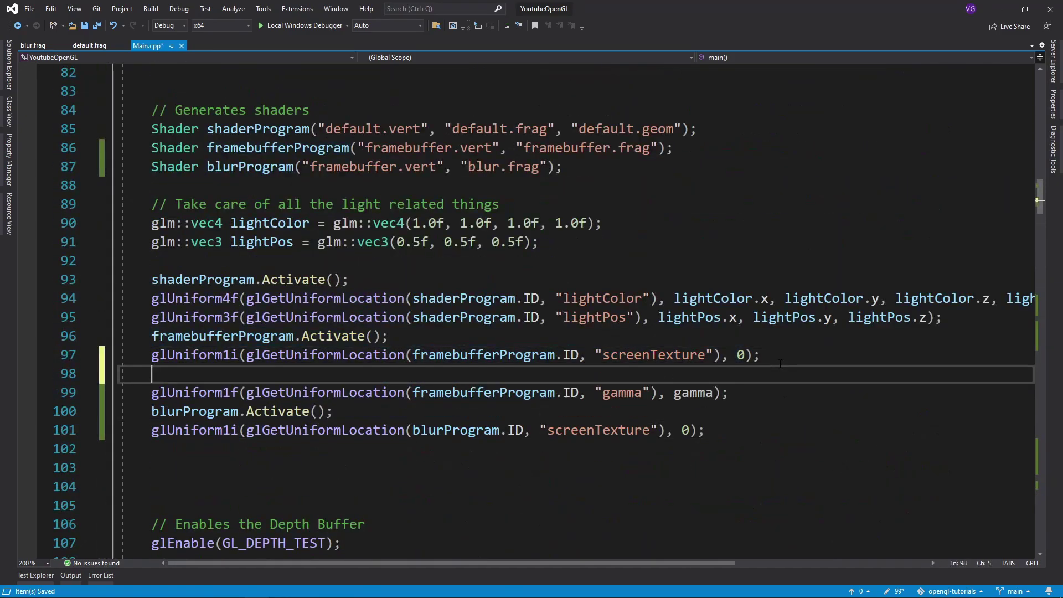
pyautogui.write('bloomTexture"), 1')
# - Declare a bloomTexture sampler in framebuffer.frag and sample it into bloom
pyautogui.hotkey('ctrl', 'd')
pyautogui.write('bloomTexture')
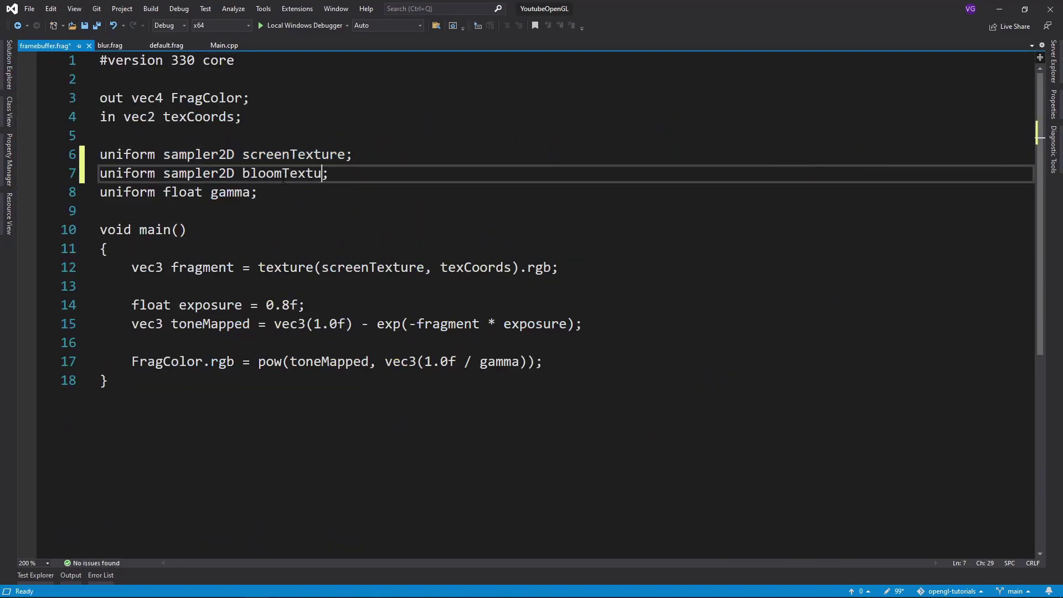
pyautogui.hotkey('ctrl', 's')
pyautogui.press('Down')
pyautogui.press('Down')
pyautogui.press('Down')
pyautogui.press('End')
pyautogui.hotkey('ctrl', 'd')
pyautogui.doubleClick(202, 286)
pyautogui.write('bloom')
pyautogui.doubleClick(350, 286)
pyautogui.write('bloomTexture')
# - Compute color = fragment + bloom, tone-map color instead of fragment, save and build
pyautogui.click(377, 304)
pyautogui.press('Return')
pyautogui.press('Return')
pyautogui.press('Up')
pyautogui.write('vec')
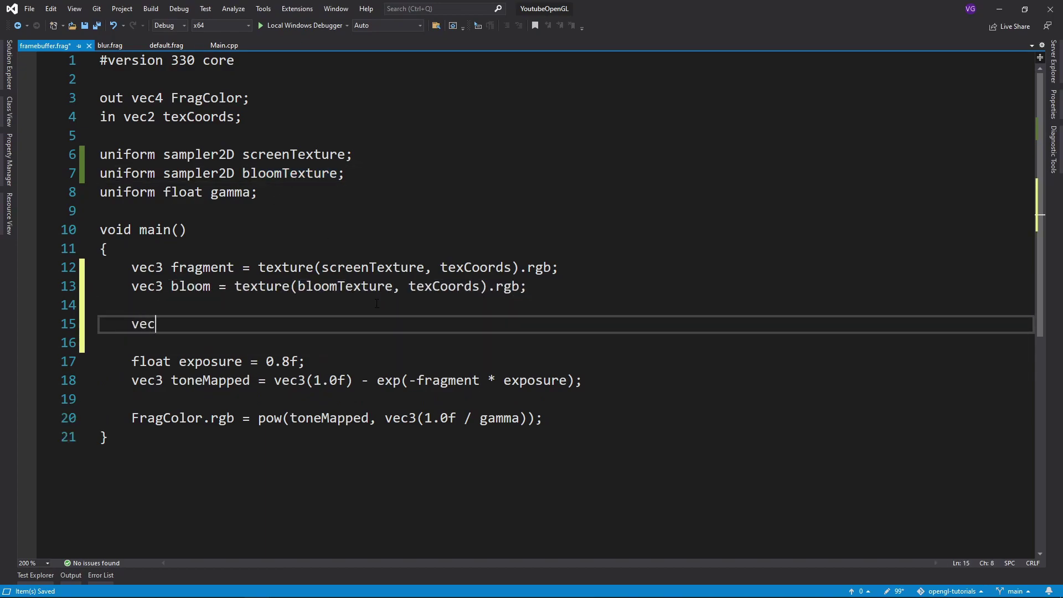
pyautogui.write('3 color = fragment + bloom;')
pyautogui.hotkey('ctrl', 's')
pyautogui.doubleClick(191, 324)
pyautogui.hotkey('ctrl', 'c')
pyautogui.doubleClick(450, 381)
pyautogui.hotkey('ctrl', 'v')
pyautogui.click(258, 25)
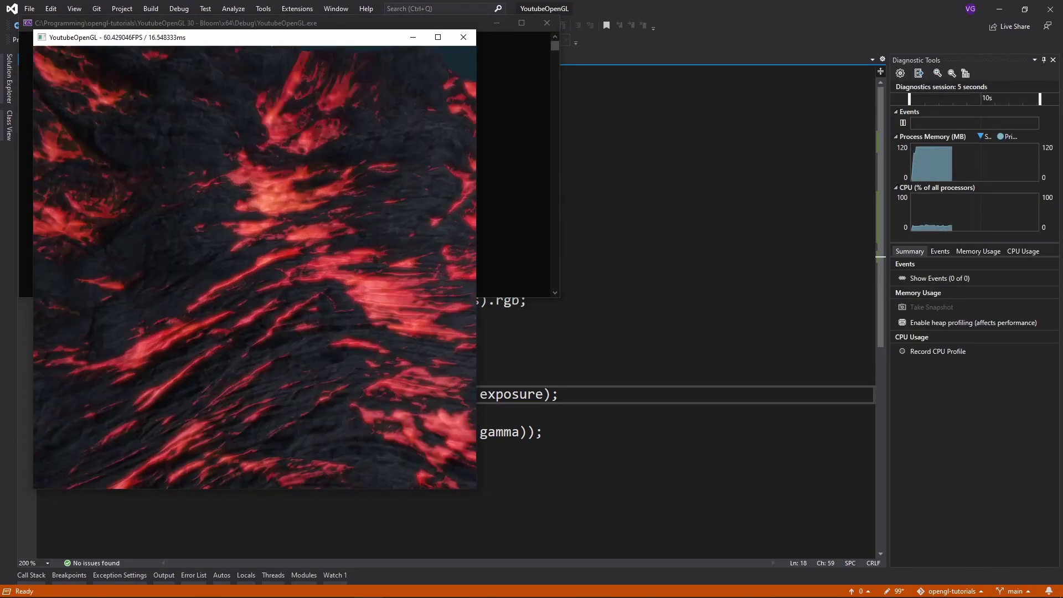
# - Move the camera with S and W to view the glowing lava plane
pyautogui.press('s')
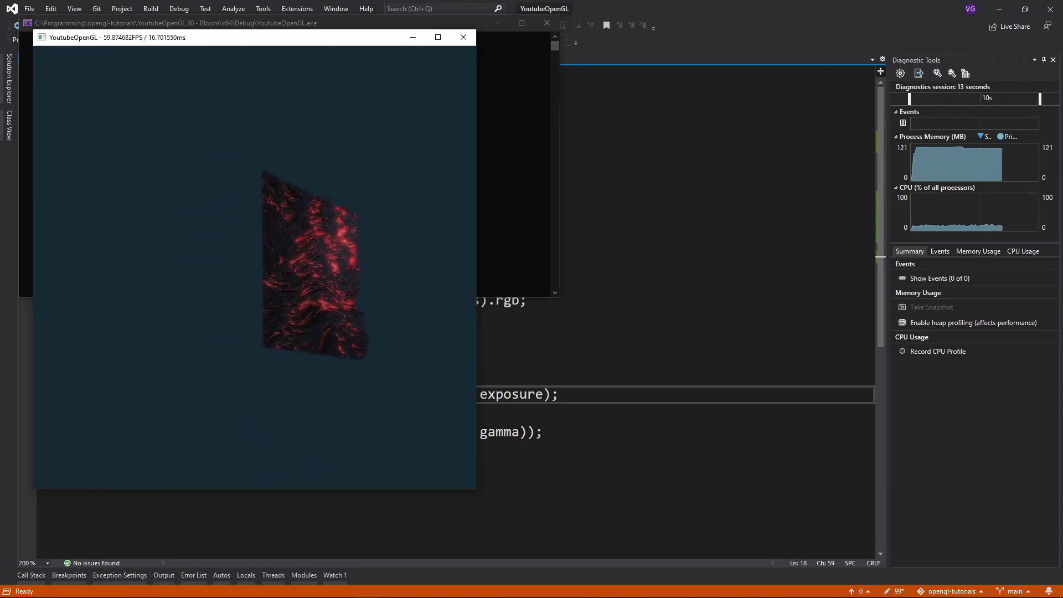
pyautogui.press('w')
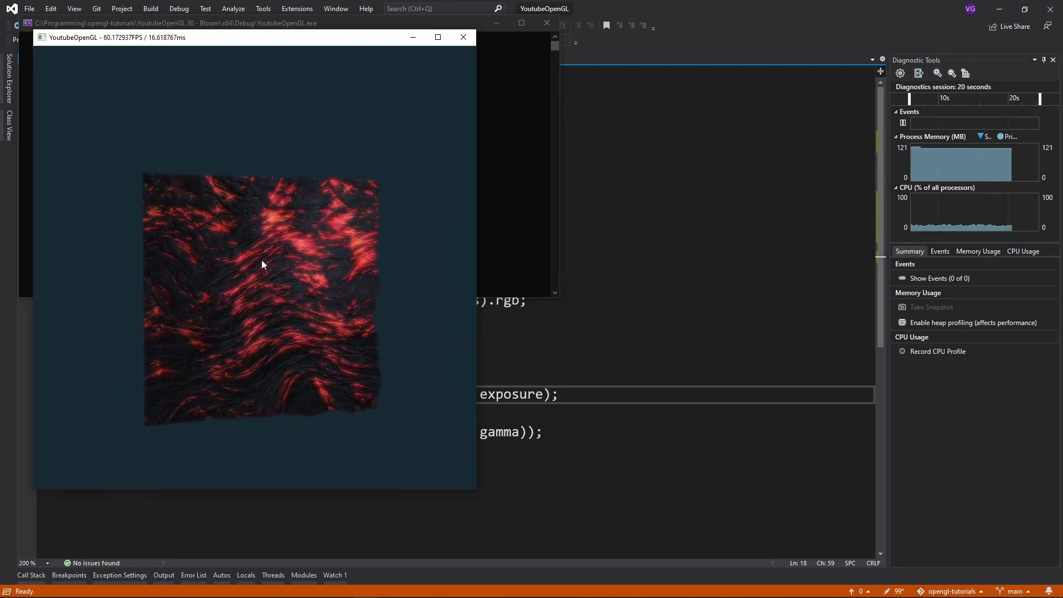